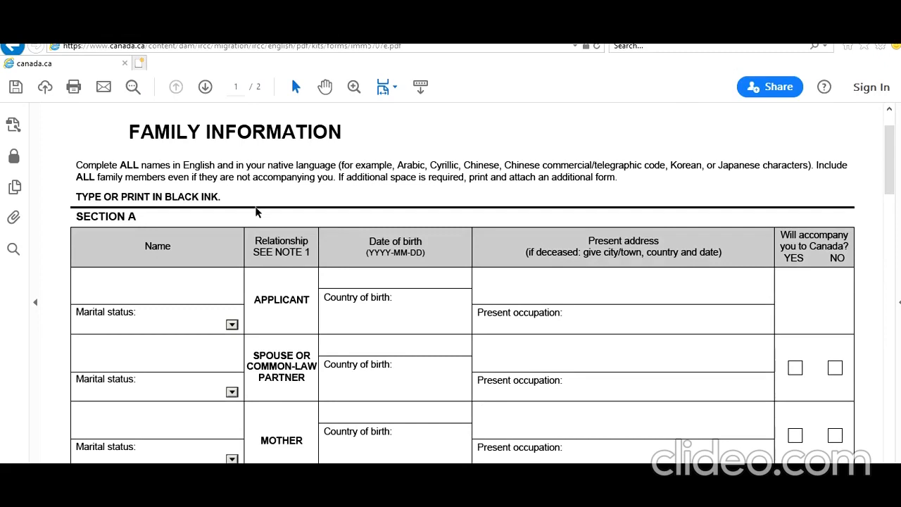
# Review the family member rows in Section A and the children's table in Section B of the Family Information form.
pyautogui.click(231, 325)
pyautogui.moveTo(251, 299); pyautogui.dragTo(295, 308)
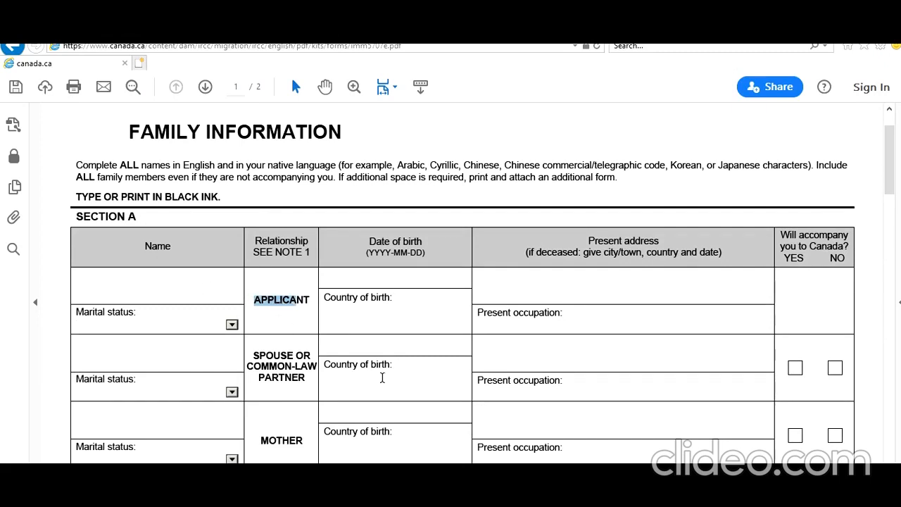
pyautogui.scroll(-3, 382, 374)
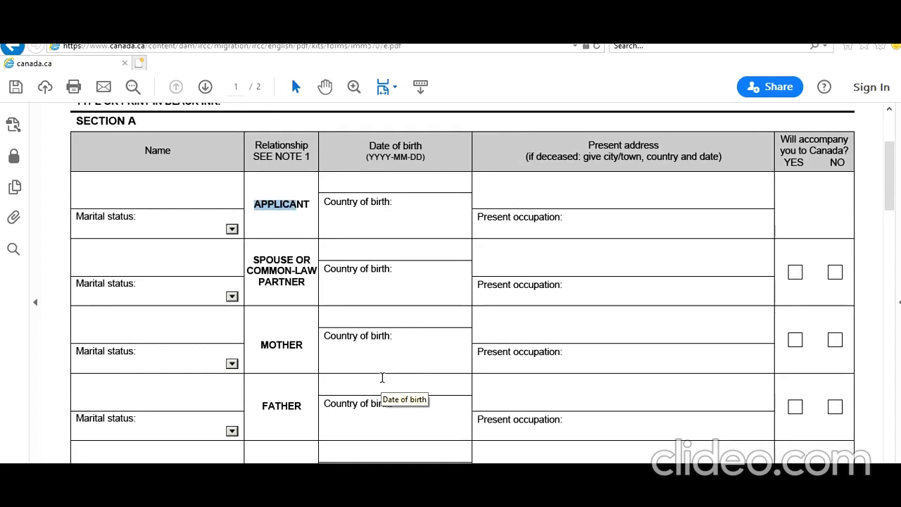
pyautogui.scroll(-7, 382, 378)
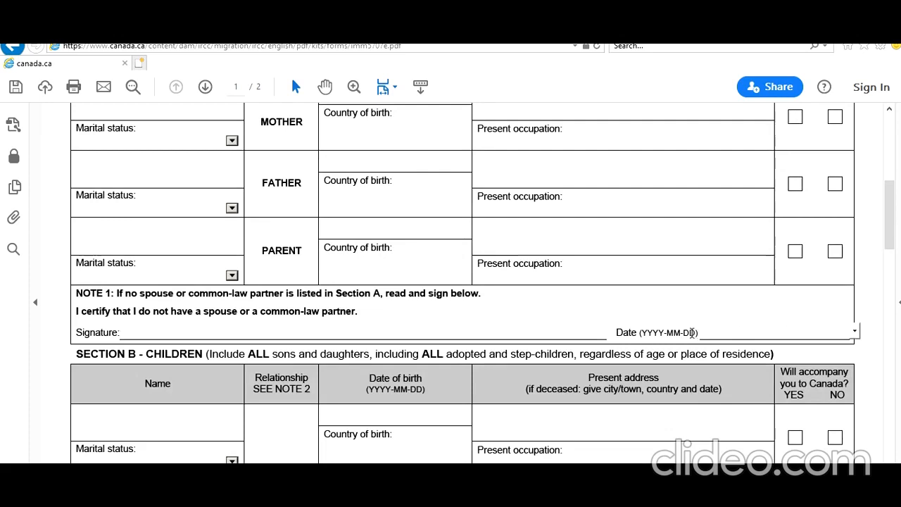
pyautogui.scroll(4, 152, 289)
pyautogui.scroll(1, 152, 289)
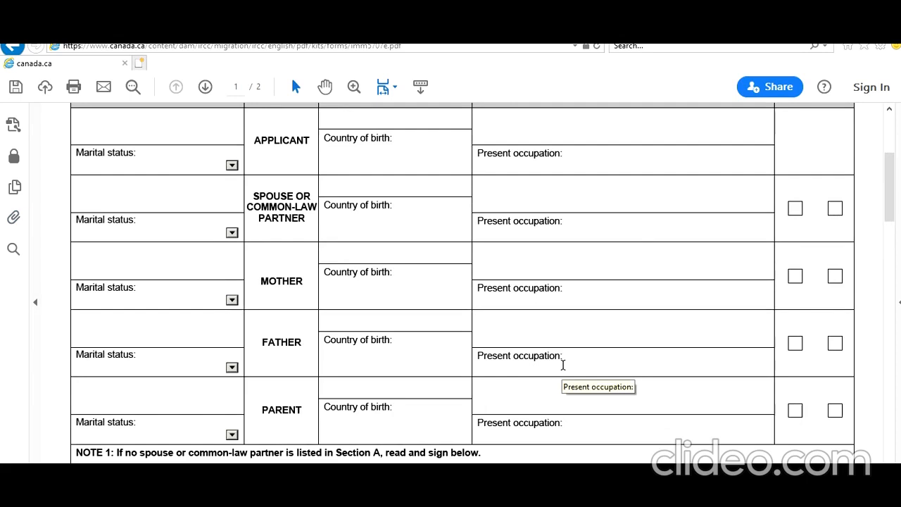
pyautogui.scroll(3, 711, 391)
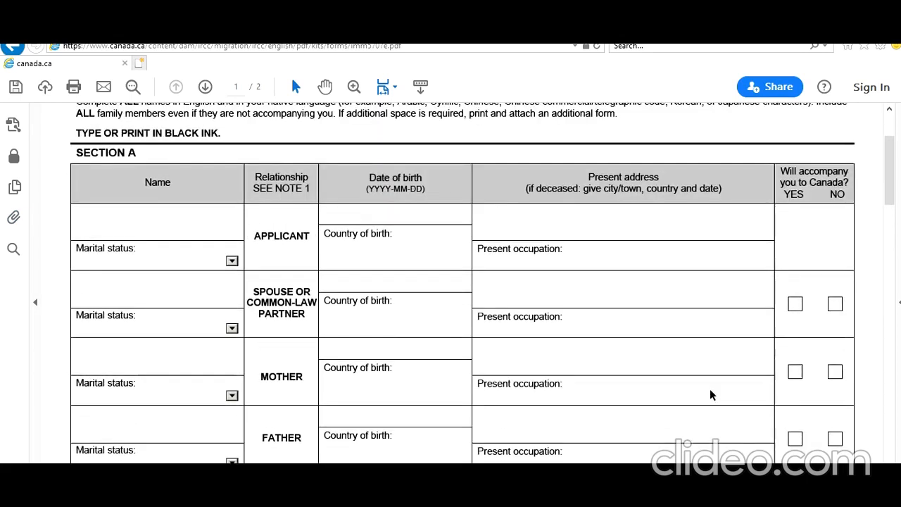
pyautogui.scroll(-15, 568, 371)
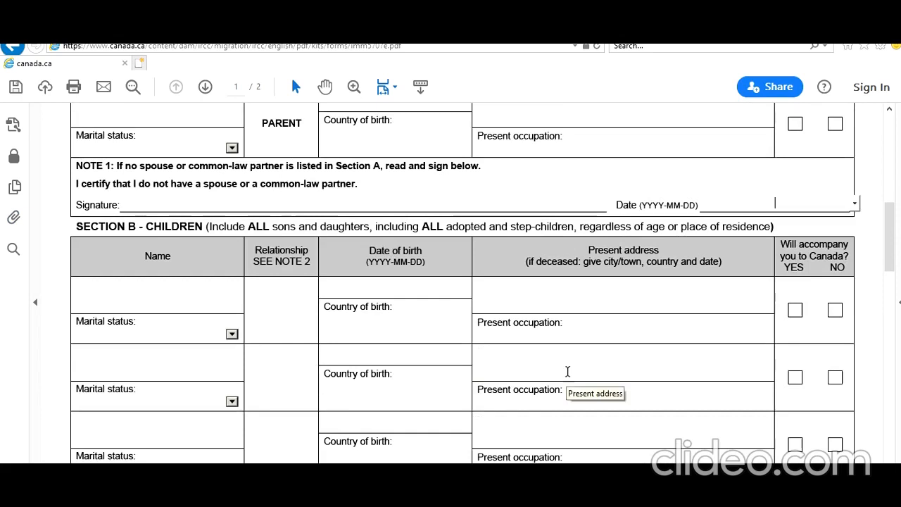
pyautogui.scroll(-3, 568, 371)
pyautogui.scroll(-5, 436, 204)
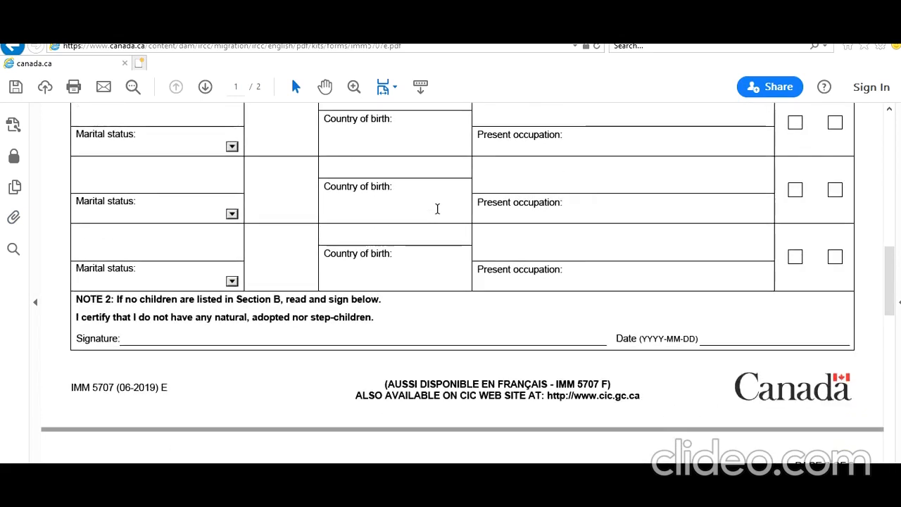
pyautogui.scroll(15, 438, 209)
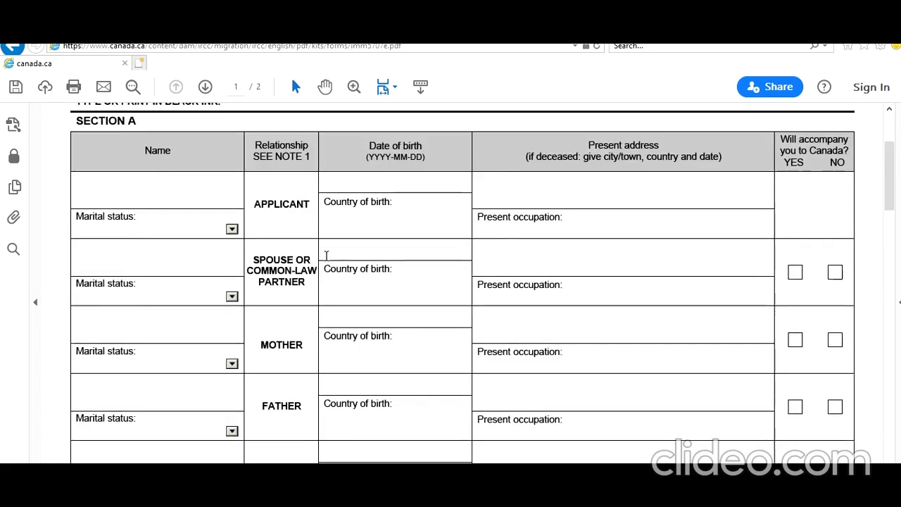
# Enter the applicant's full name in Section A and set the marital status to Married-physically present.
pyautogui.click(147, 229)
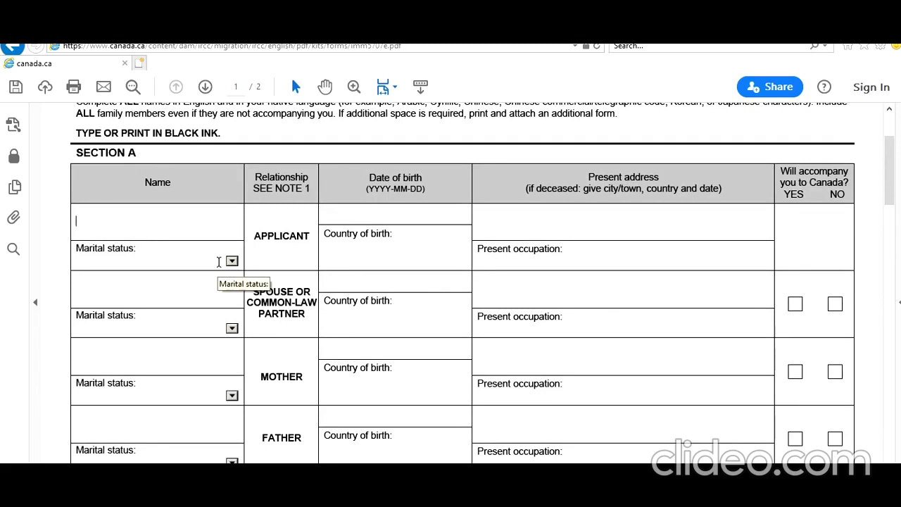
pyautogui.write('John Smith')
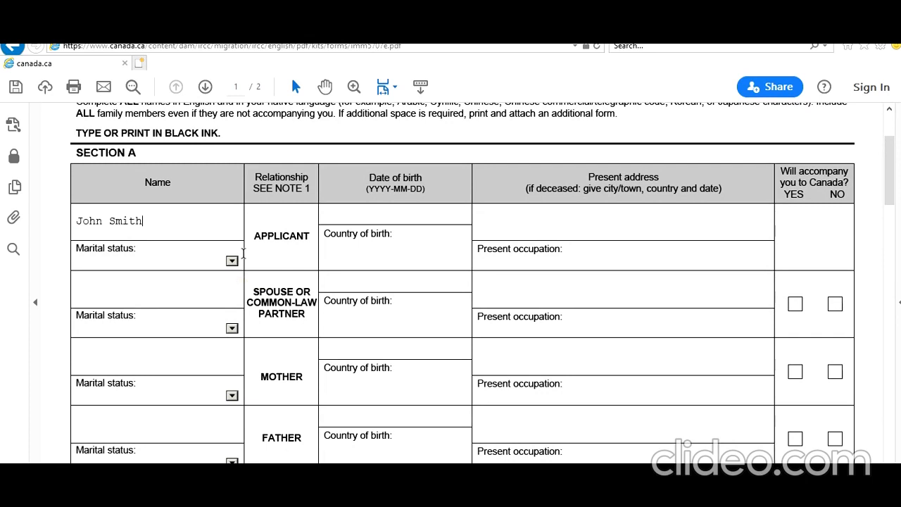
pyautogui.click(231, 261)
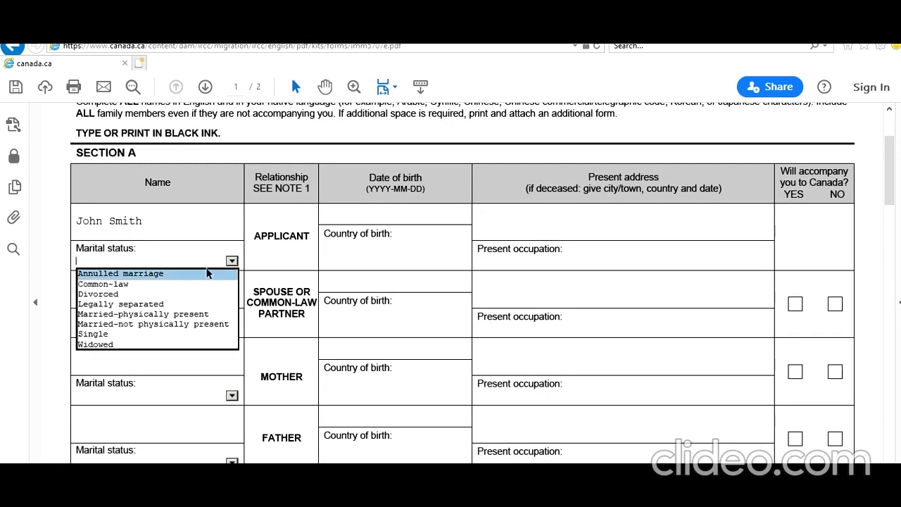
pyautogui.click(156, 318)
# Fill in the applicant's country of birth as India and present occupation as IT Consultant.
pyautogui.click(365, 259)
pyautogui.write('India')
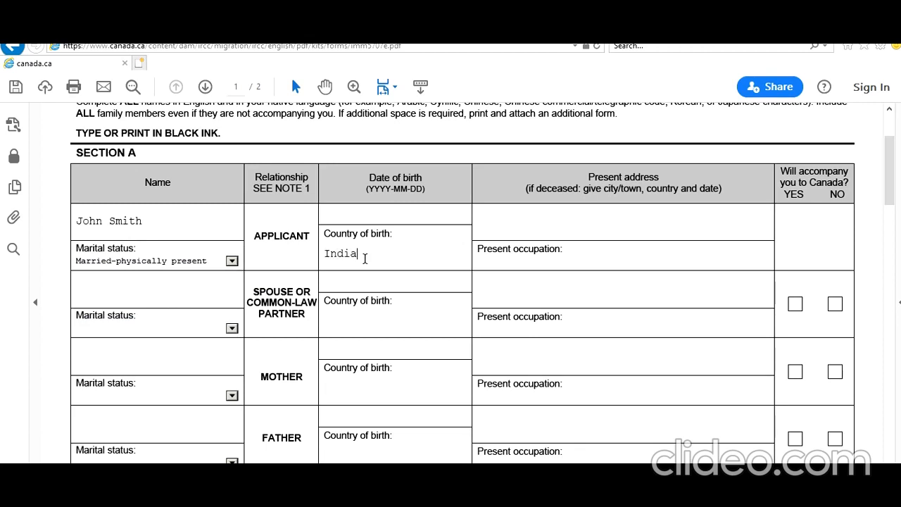
pyautogui.click(552, 262)
pyautogui.write('IT Consultant')
# Enter the applicant's date of birth in YYYY-MM-DD format.
pyautogui.click(376, 210)
pyautogui.write('1996-')
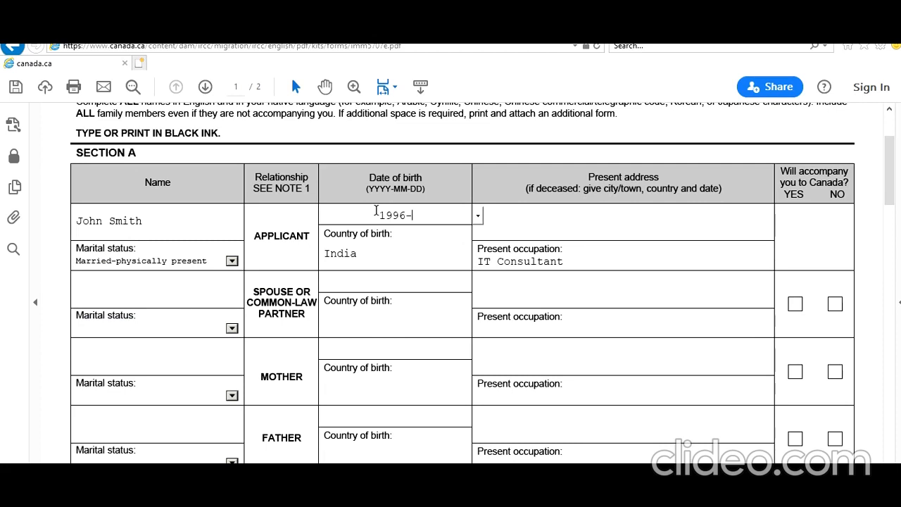
pyautogui.write('06-01')
pyautogui.click(665, 280)
# Enter the applicant's present address with street, city, country and postal code, correcting the misspelled street name.
pyautogui.click(616, 222)
pyautogui.write('1 ')
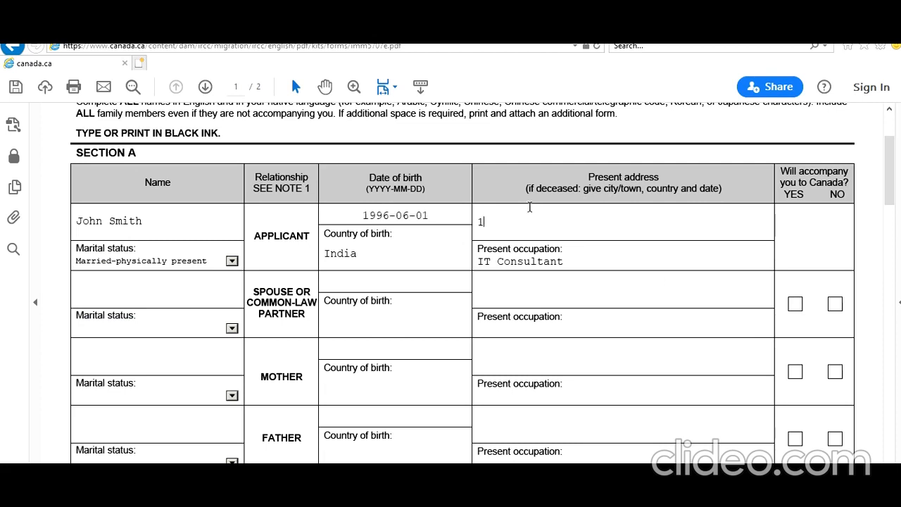
pyautogui.write('New Dlehi St New Delhi India')
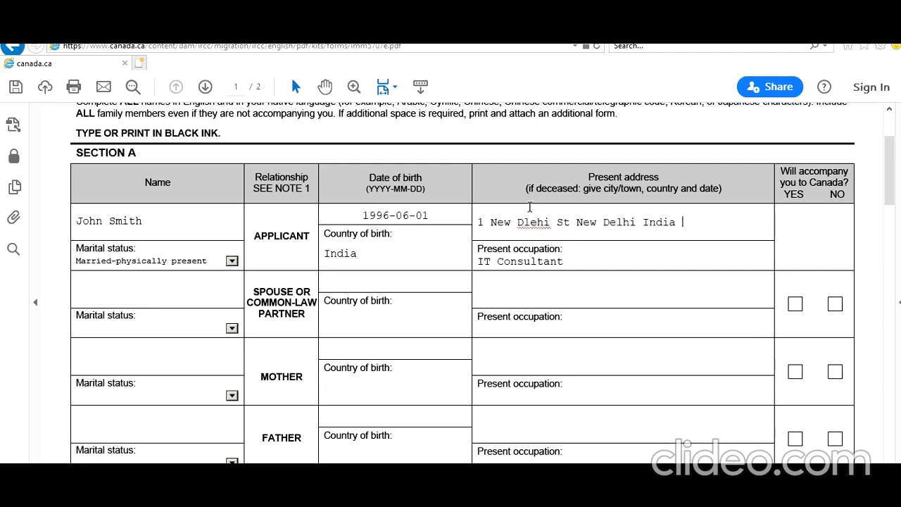
pyautogui.click(540, 219)
pyautogui.press('BackSpace')
pyautogui.press('BackSpace')
pyautogui.write('elhi India 8989988')
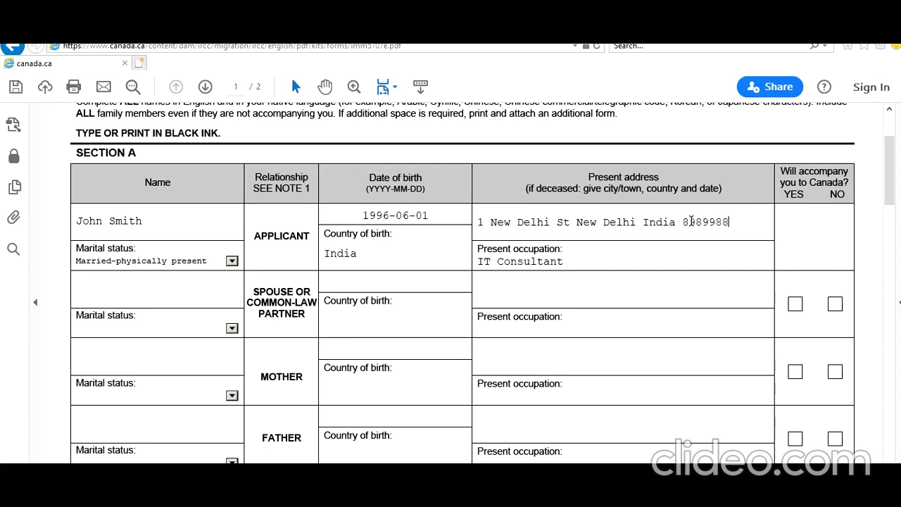
# Set the spouse's marital status to Married-physically present and enter the spouse's full name.
pyautogui.click(232, 329)
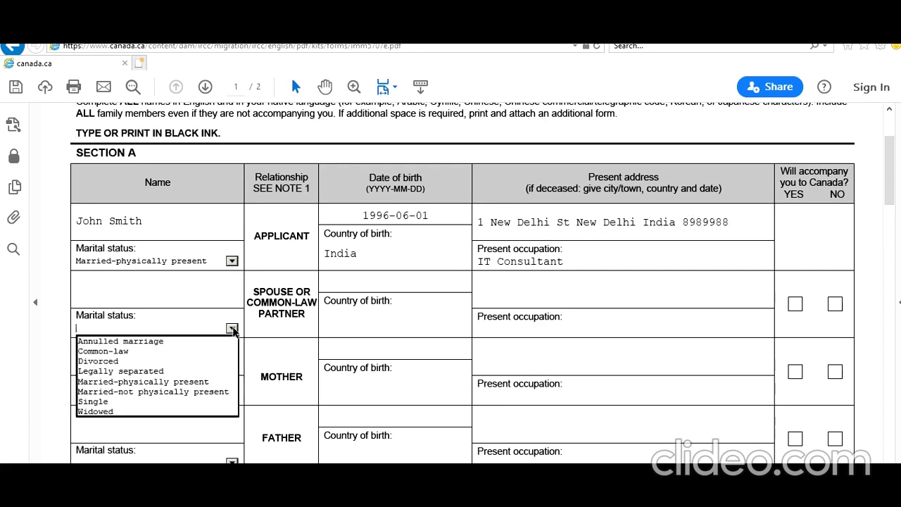
pyautogui.click(199, 381)
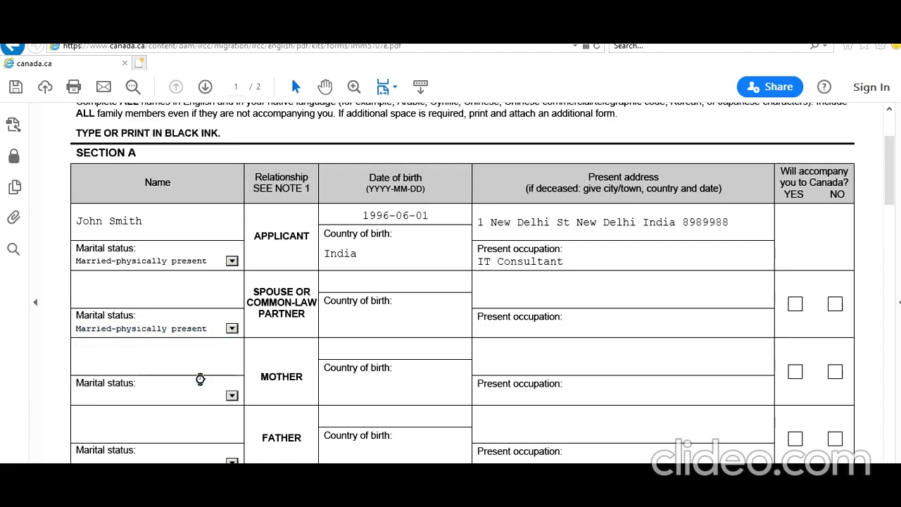
pyautogui.click(214, 287)
pyautogui.write('Elizabeth ')
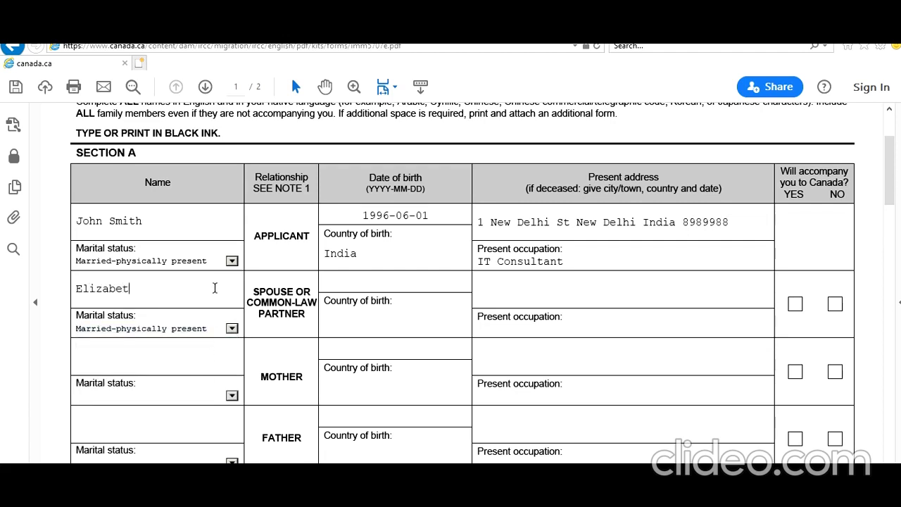
pyautogui.write('Smith')
# Enter India as the spouse's country of birth and mark NO for accompanying the applicant to Canada.
pyautogui.click(407, 334)
pyautogui.write('India')
pyautogui.click(834, 305)
# Enter the spouse's date of birth in YYYY-MM-DD format and fill in the present occupation as IT Consultant.
pyautogui.click(446, 278)
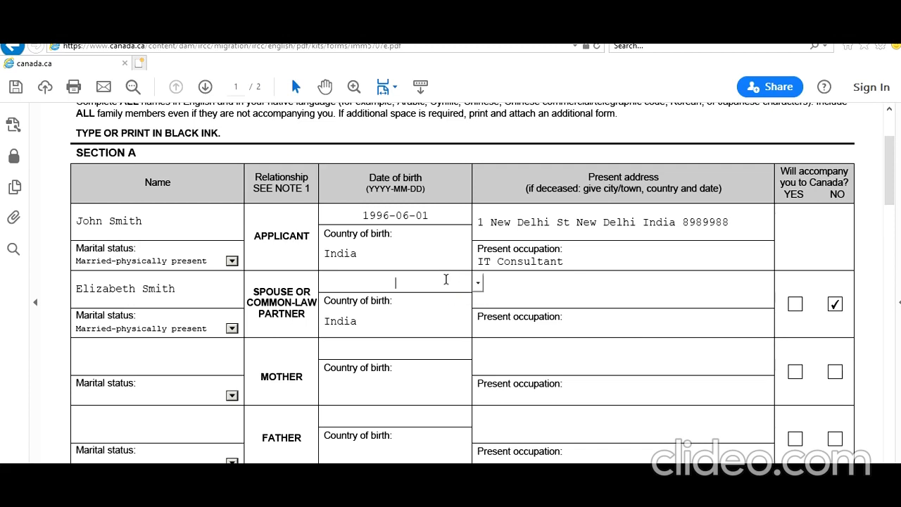
pyautogui.write('1997-06-10')
pyautogui.press('Tab')
pyautogui.press('Tab')
pyautogui.write('IT Consultant')
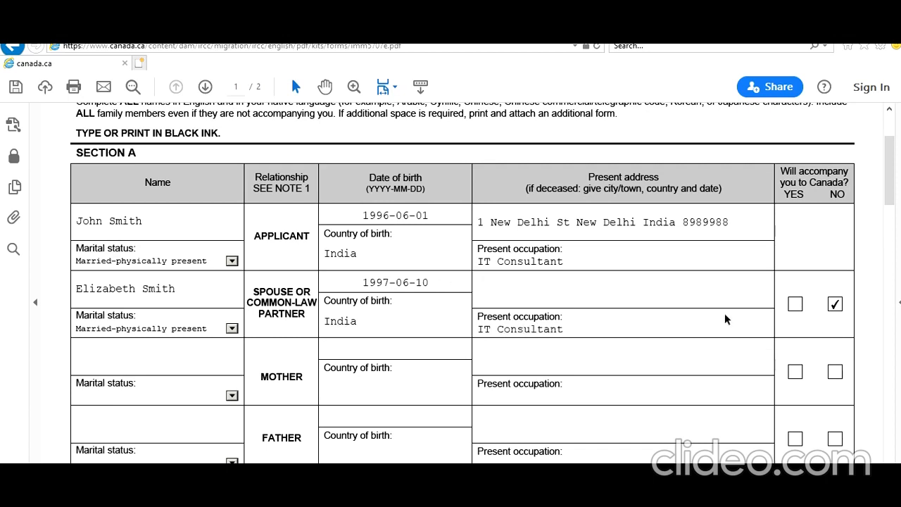
# Enter the spouse's present address with street, city, province and postal code.
pyautogui.click(679, 286)
pyautogui.write('10 T')
pyautogui.write('orontooo')
pyautogui.write(' St')
pyautogui.write(' Toronto O')
pyautogui.write('N ')
pyautogui.write('K7Y4')
pyautogui.write('Y5')
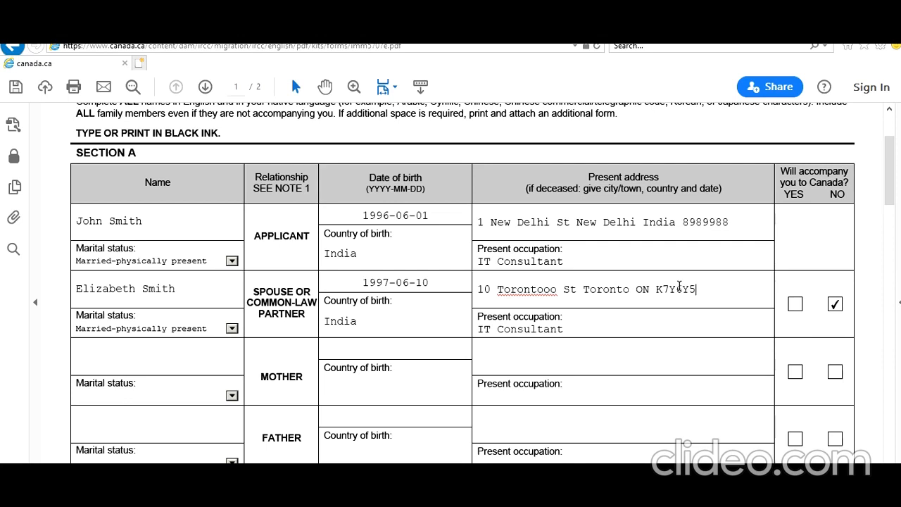
# Enter the mother's full name and set her marital status to Married.
pyautogui.scroll(-2, 655, 312)
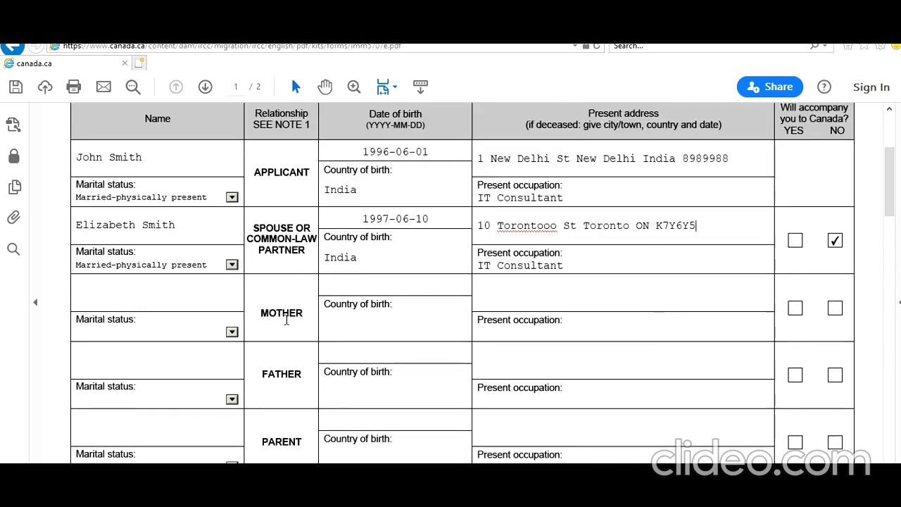
pyautogui.click(121, 293)
pyautogui.write('Clara Smith')
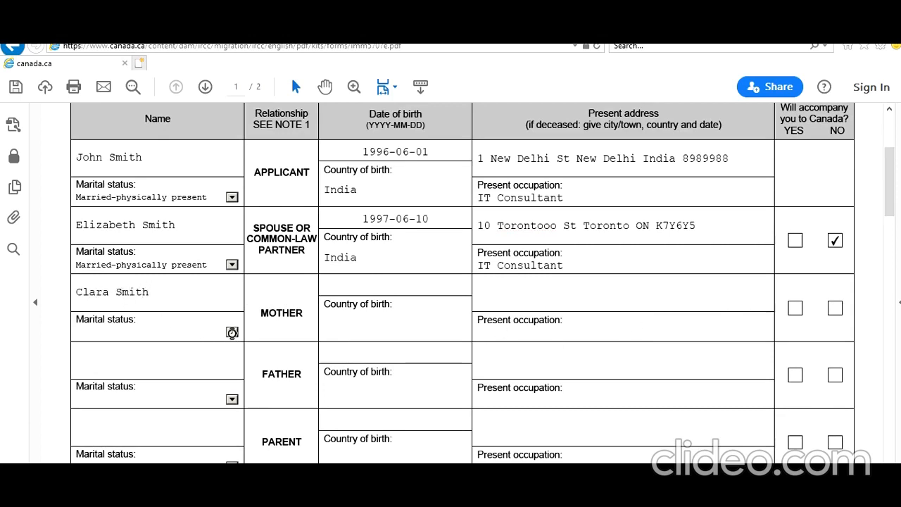
pyautogui.click(231, 332)
pyautogui.click(147, 391)
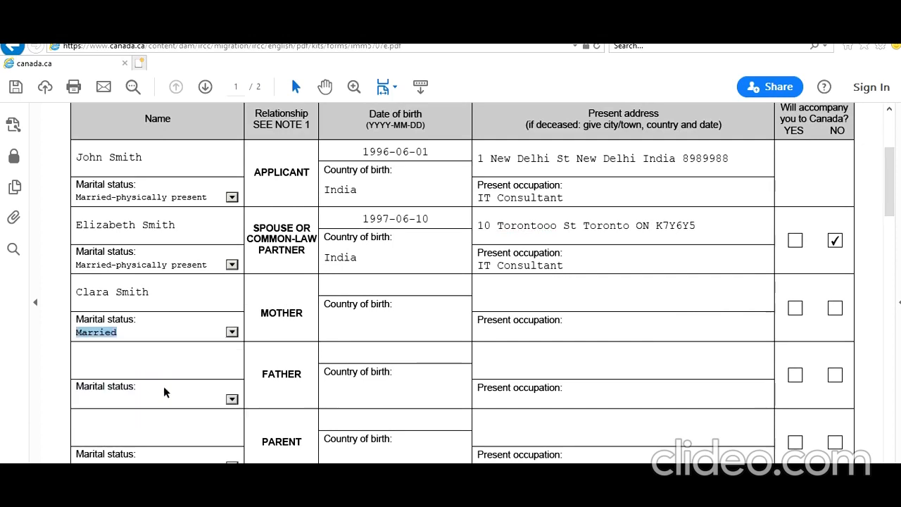
# Enter India as the mother's country of birth and fill in her date of birth in YYYY-MM-DD format.
pyautogui.click(401, 321)
pyautogui.write('India')
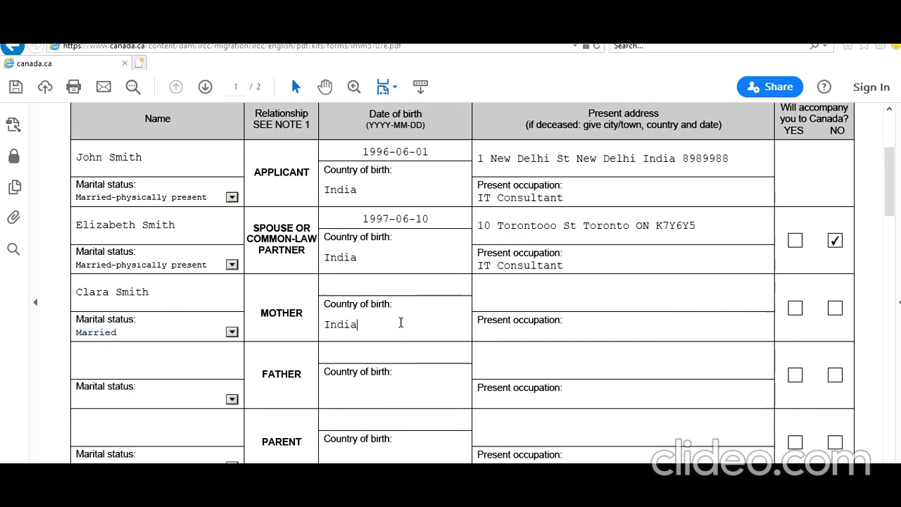
pyautogui.click(407, 290)
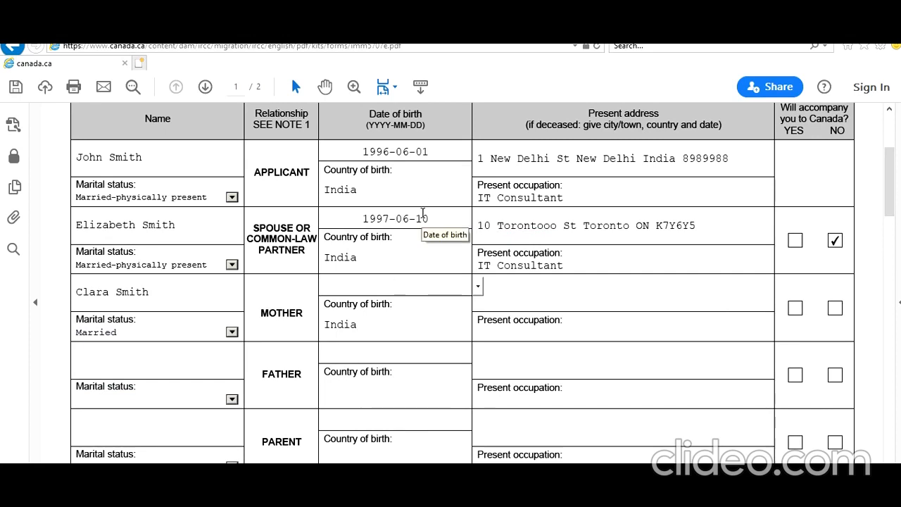
pyautogui.write('1970-08-10')
pyautogui.press('Tab')
# Copy the applicant's present address into the mother's present address field.
pyautogui.moveTo(739, 159); pyautogui.dragTo(380, 152)
pyautogui.hotkey('ctrl', 'c')
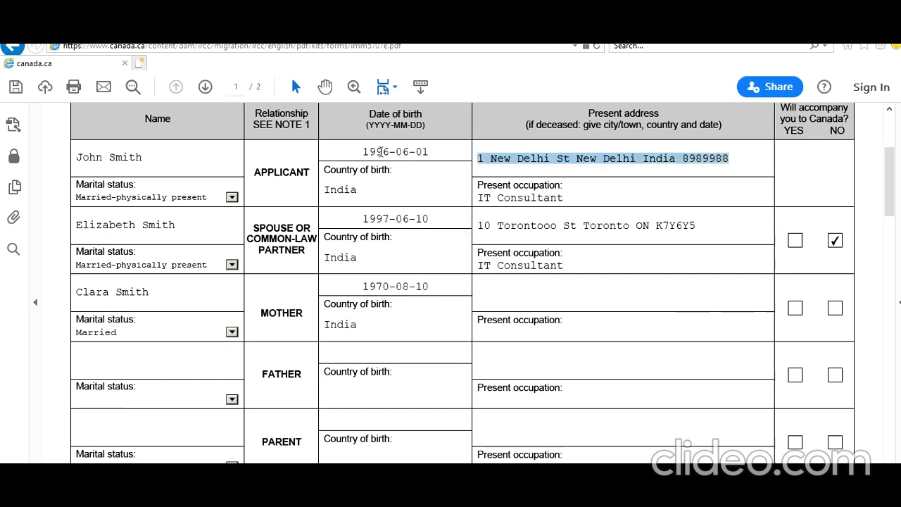
pyautogui.click(564, 297)
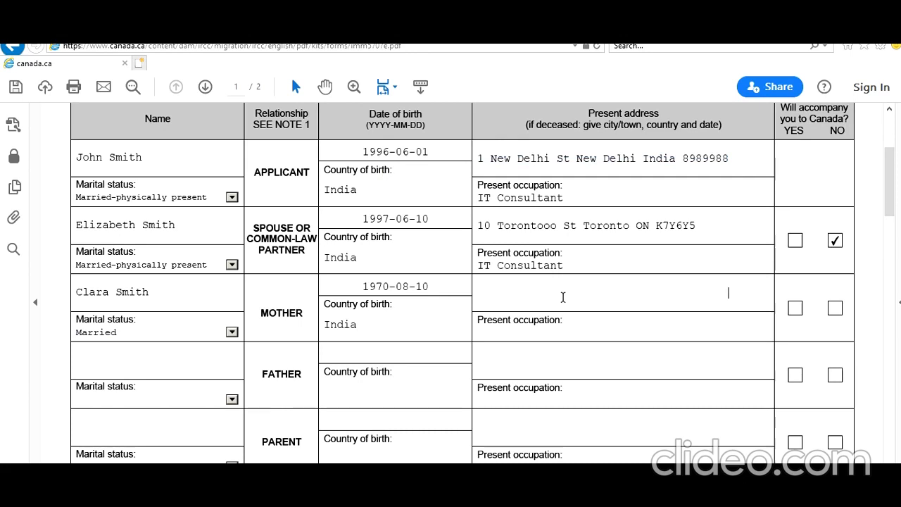
pyautogui.hotkey('ctrl', 'v')
# Fill in the mother's present occupation as Teacher and mark NO for accompanying the applicant to Canada.
pyautogui.click(591, 332)
pyautogui.write('Teacher')
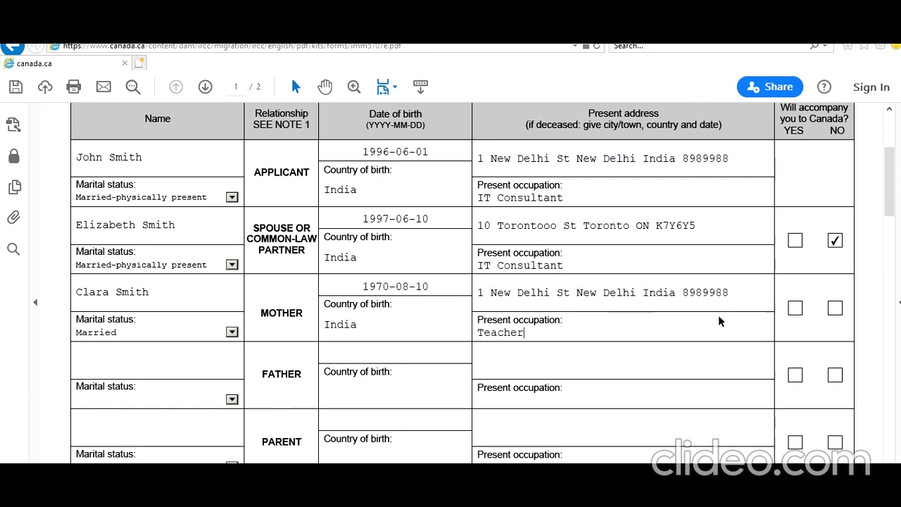
pyautogui.click(835, 307)
# Set the father's marital status to Married and enter his full name.
pyautogui.scroll(-2, 611, 373)
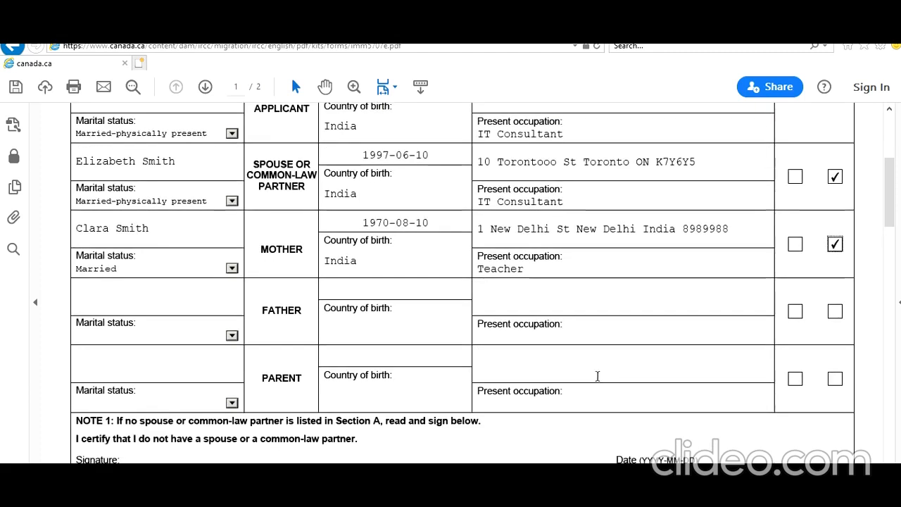
pyautogui.click(232, 335)
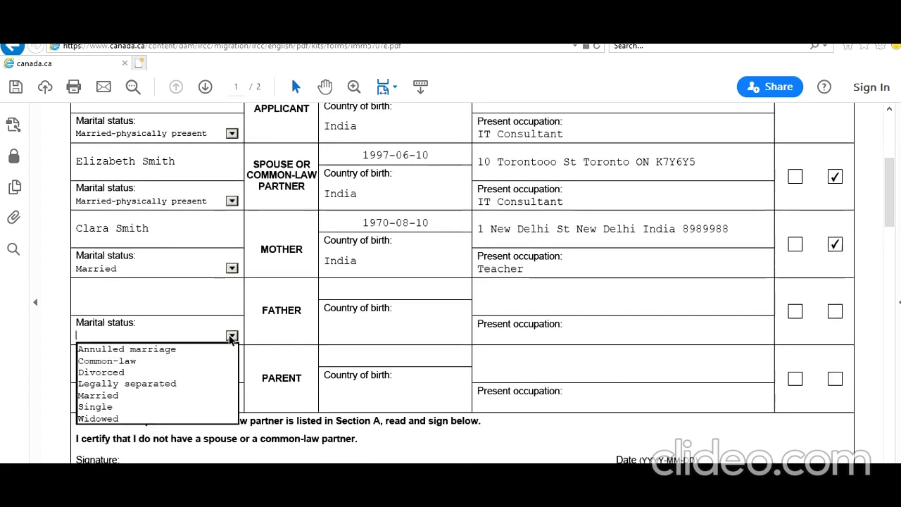
pyautogui.click(161, 395)
pyautogui.click(156, 299)
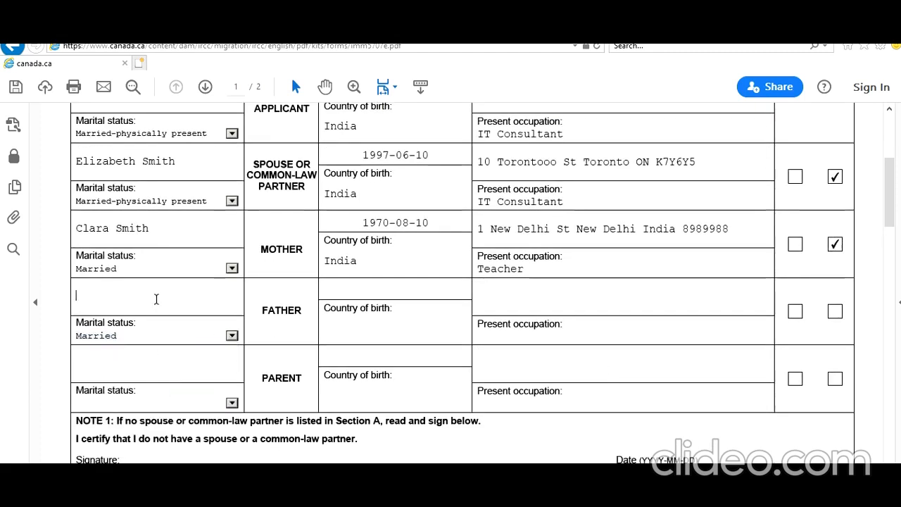
pyautogui.write('Peter ')
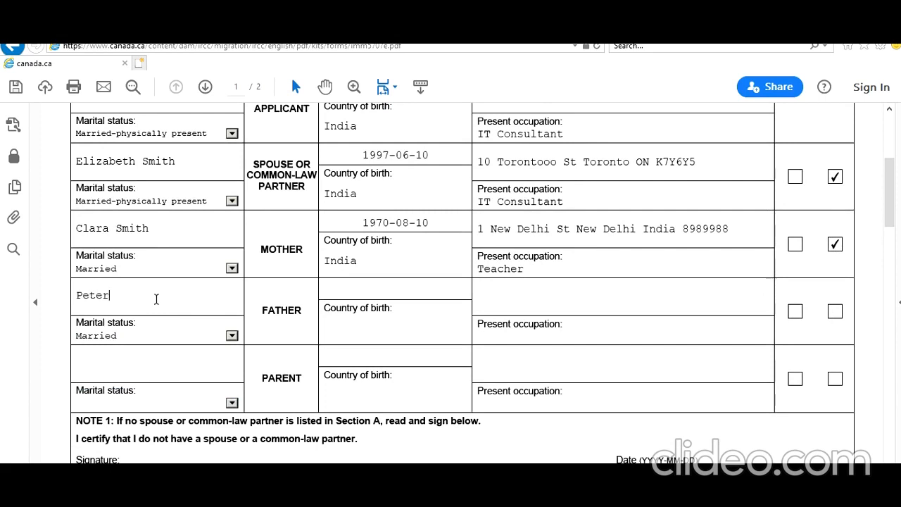
pyautogui.write('Smith')
# Enter India as the father's country of birth and fill in his date of birth in YYYY-MM-DD format.
pyautogui.click(338, 330)
pyautogui.write('197')
pyautogui.press('BackSpace')
pyautogui.press('BackSpace')
pyautogui.write('Indi')
pyautogui.click(379, 283)
pyautogui.write('196')
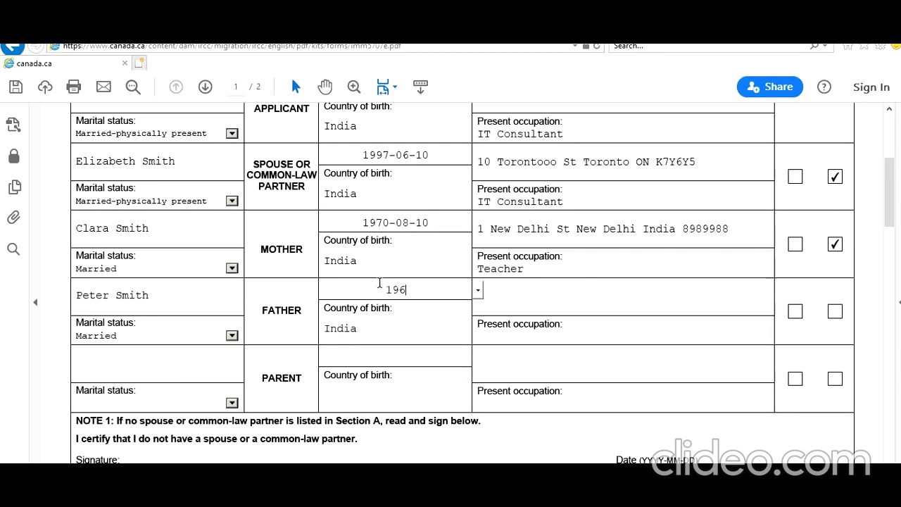
pyautogui.write('8-07-10')
# Fill in the father's present occupation as Teacher.
pyautogui.click(529, 335)
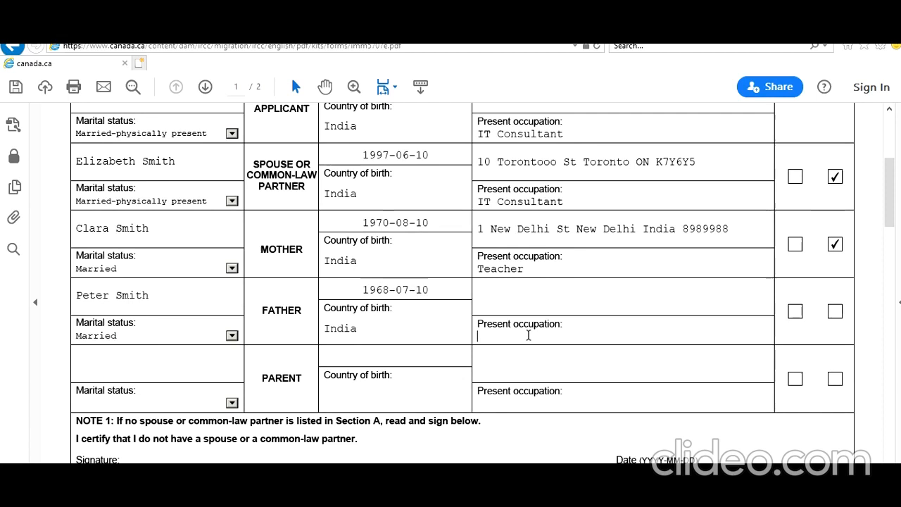
pyautogui.write('Teacher')
# Copy the mother's present address into the father's present address field and mark NO for him accompanying the applicant to Canada.
pyautogui.moveTo(732, 234); pyautogui.dragTo(477, 231)
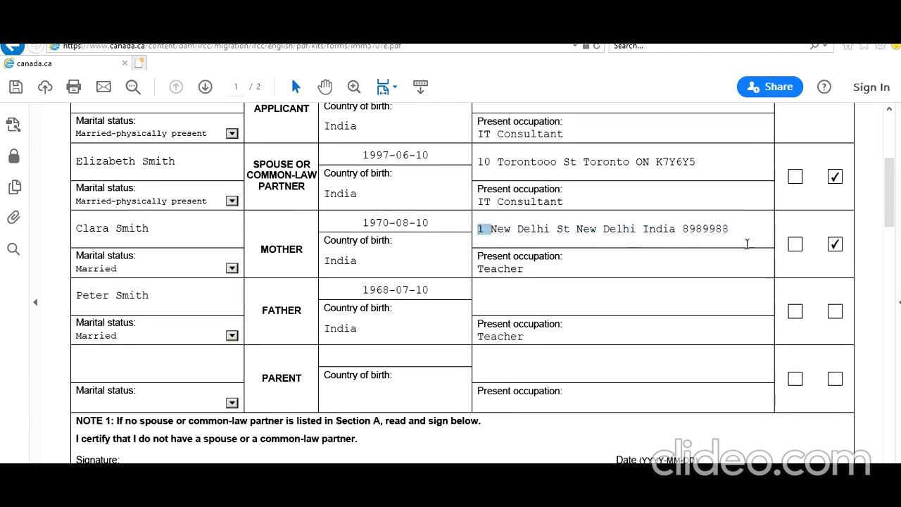
pyautogui.moveTo(735, 233); pyautogui.dragTo(477, 231)
pyautogui.hotkey('ctrl', 'c')
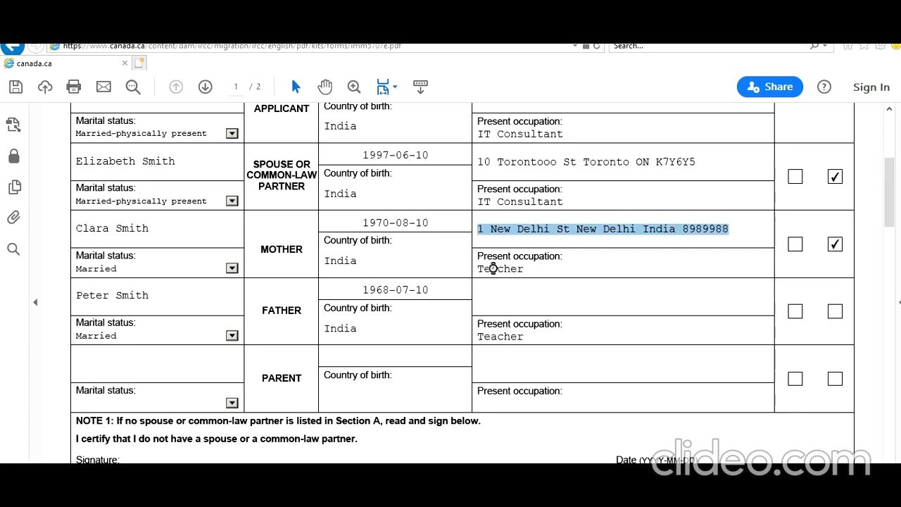
pyautogui.click(515, 301)
pyautogui.hotkey('ctrl', 'v')
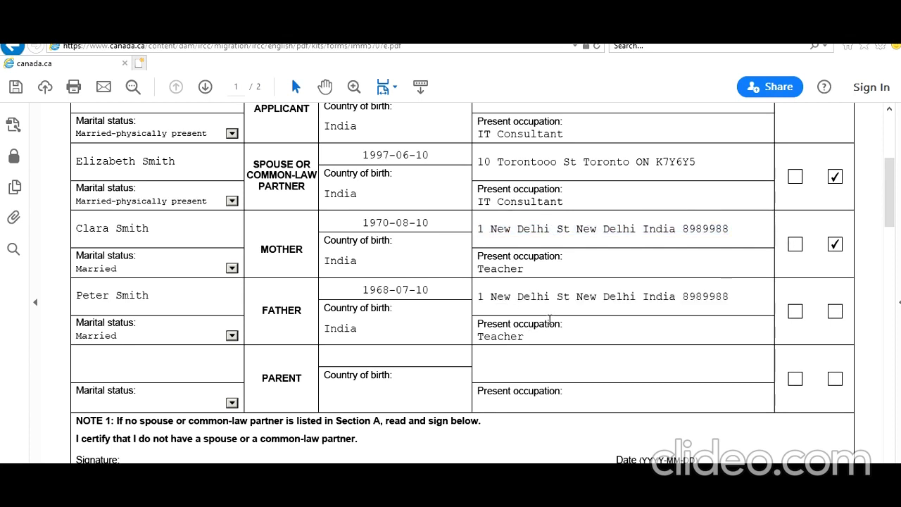
pyautogui.scroll(-1, 550, 319)
pyautogui.click(835, 280)
# Set the date of the Note 1 no-spouse declaration in Section A to 2021-01-31.
pyautogui.scroll(-3, 756, 360)
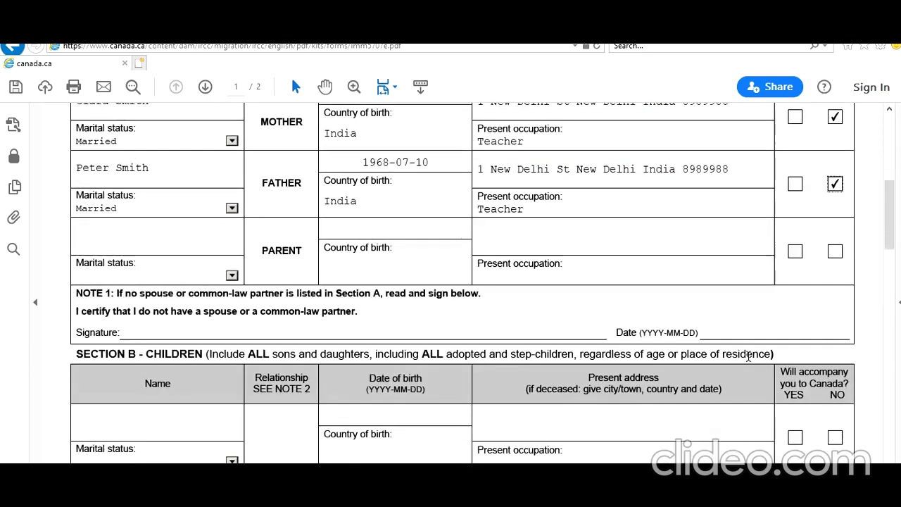
pyautogui.click(769, 332)
pyautogui.click(854, 331)
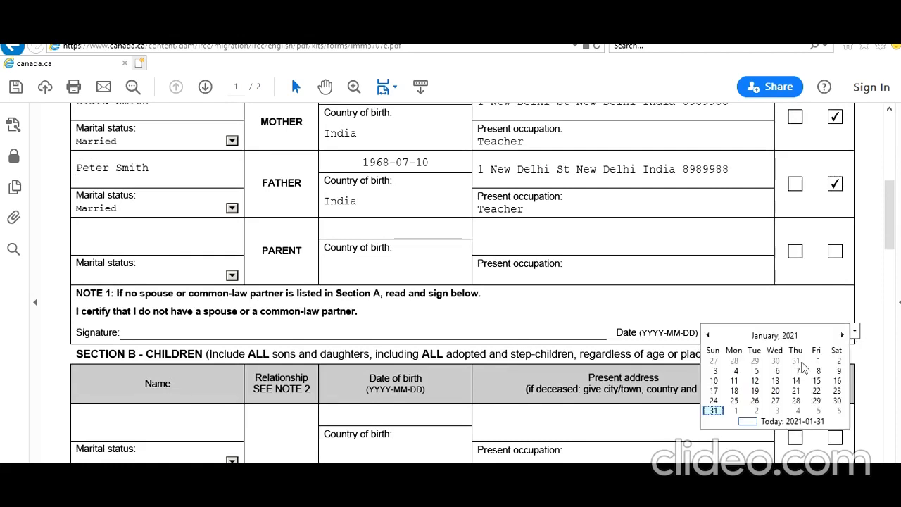
pyautogui.click(714, 411)
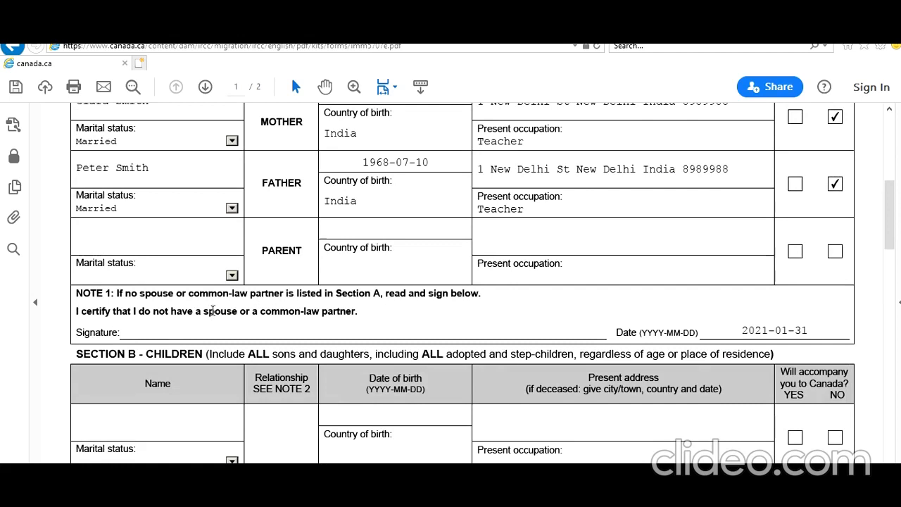
# Check the spouse entry in Section A and clear the date of the Note 1 declaration.
pyautogui.scroll(2, 237, 312)
pyautogui.scroll(1, 237, 315)
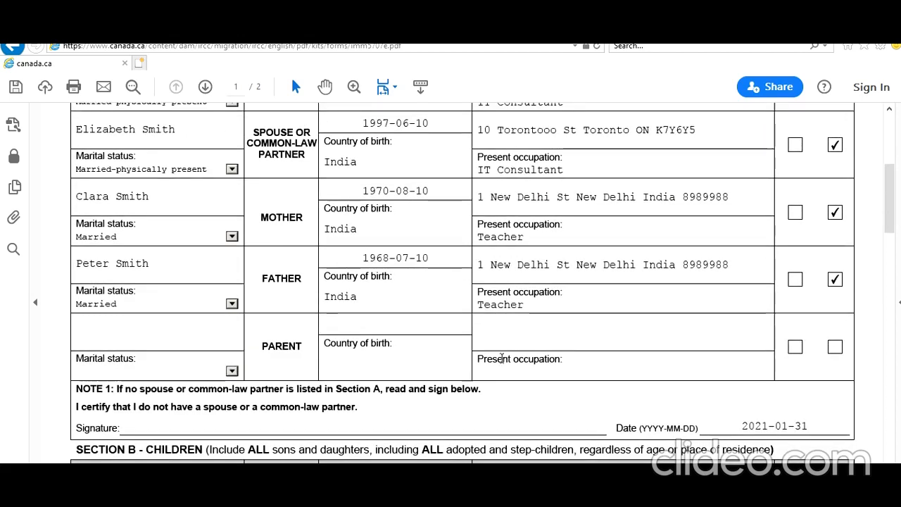
pyautogui.scroll(2, 183, 195)
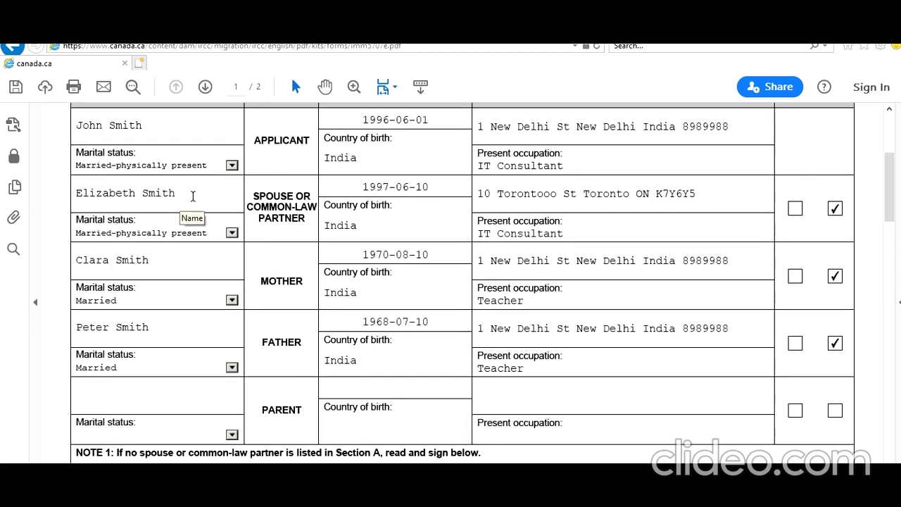
pyautogui.scroll(-5, 192, 196)
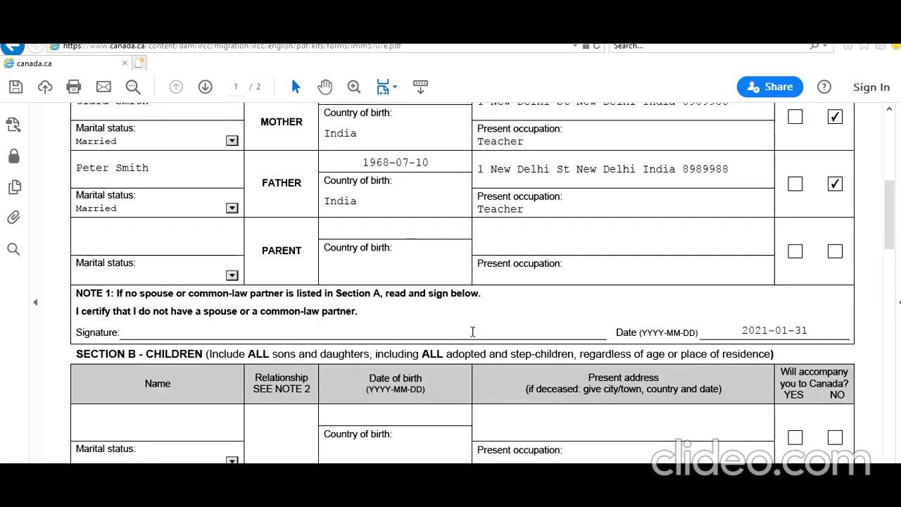
pyautogui.click(830, 333)
pyautogui.press('BackSpace')
pyautogui.press('BackSpace')
pyautogui.press('BackSpace')
pyautogui.press('BackSpace')
pyautogui.press('BackSpace')
pyautogui.press('BackSpace')
pyautogui.press('BackSpace')
pyautogui.press('BackSpace')
pyautogui.press('BackSpace')
pyautogui.press('BackSpace')
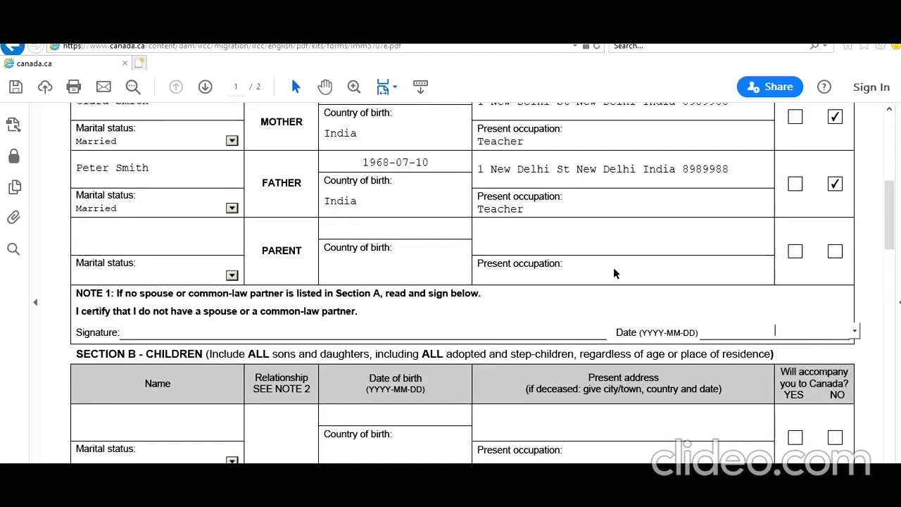
pyautogui.click(626, 318)
# Look over Section B, switch to the visitor visa guide in the web browser, and examine its Family Information instructions on children and non-applicable sections.
pyautogui.scroll(2, 714, 345)
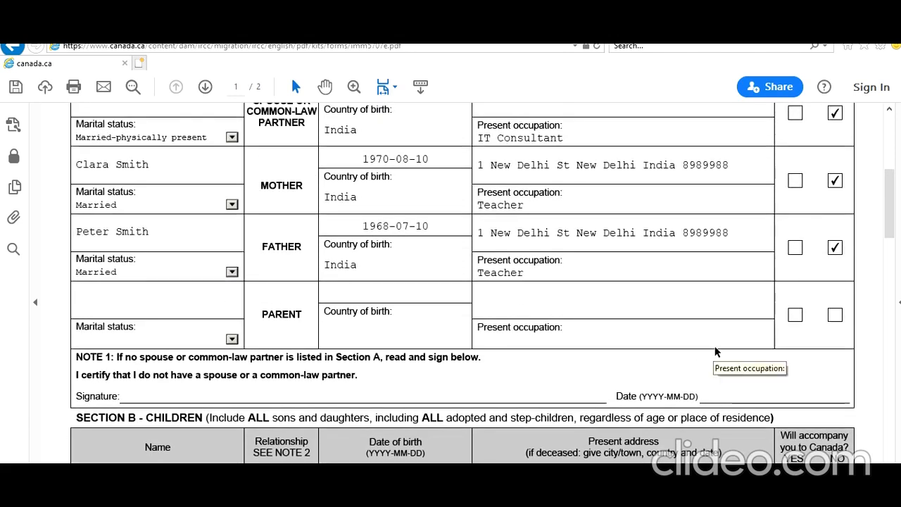
pyautogui.scroll(-2, 714, 349)
pyautogui.scroll(-2, 715, 346)
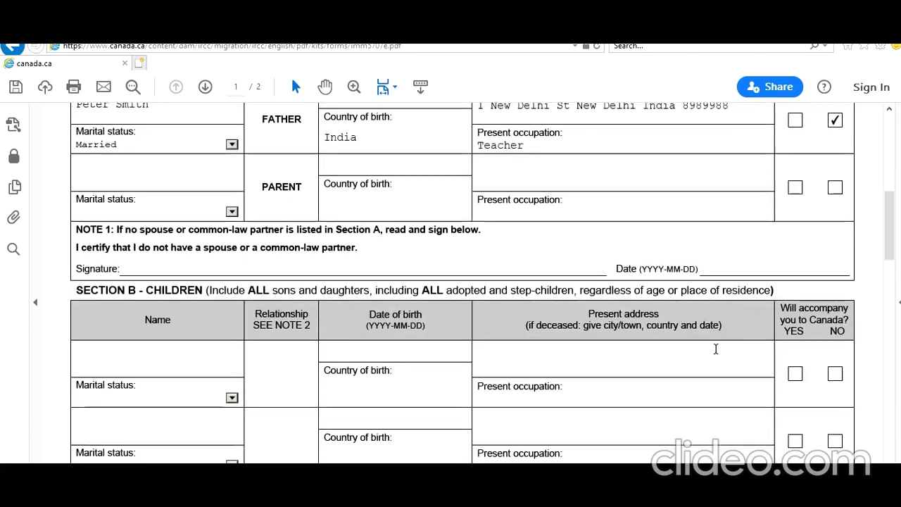
pyautogui.scroll(-2, 716, 348)
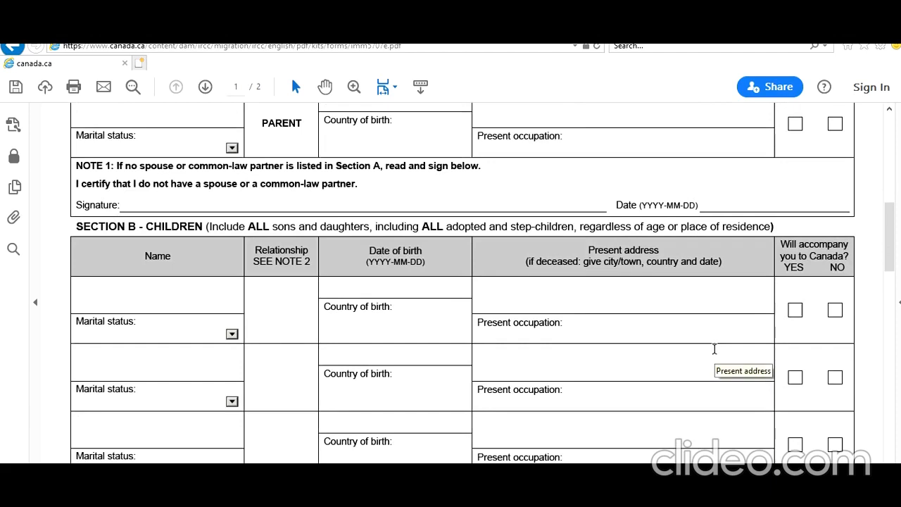
pyautogui.scroll(-2, 714, 349)
pyautogui.scroll(2, 723, 339)
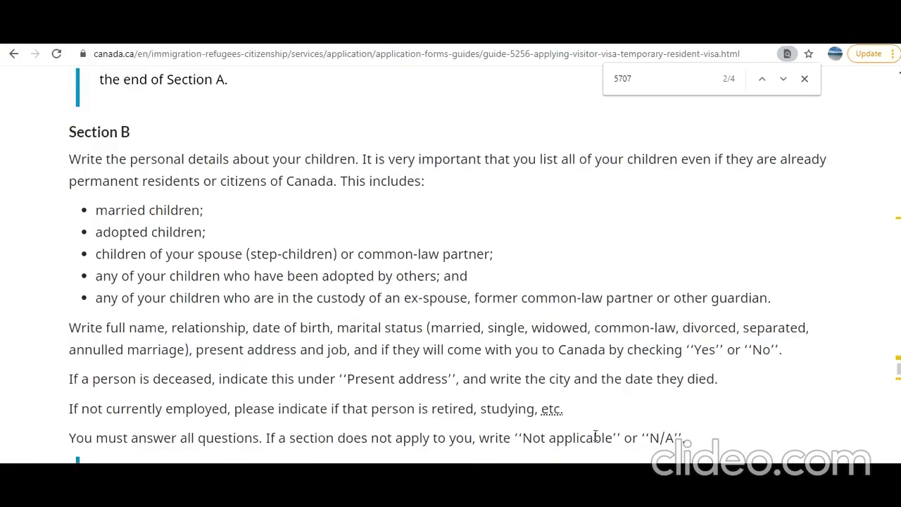
pyautogui.scroll(2, 590, 434)
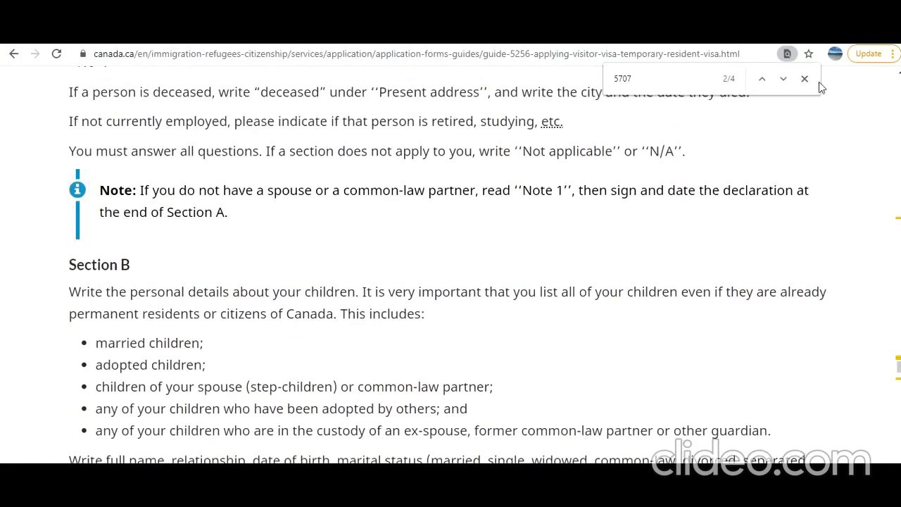
pyautogui.click(805, 79)
pyautogui.scroll(3, 713, 244)
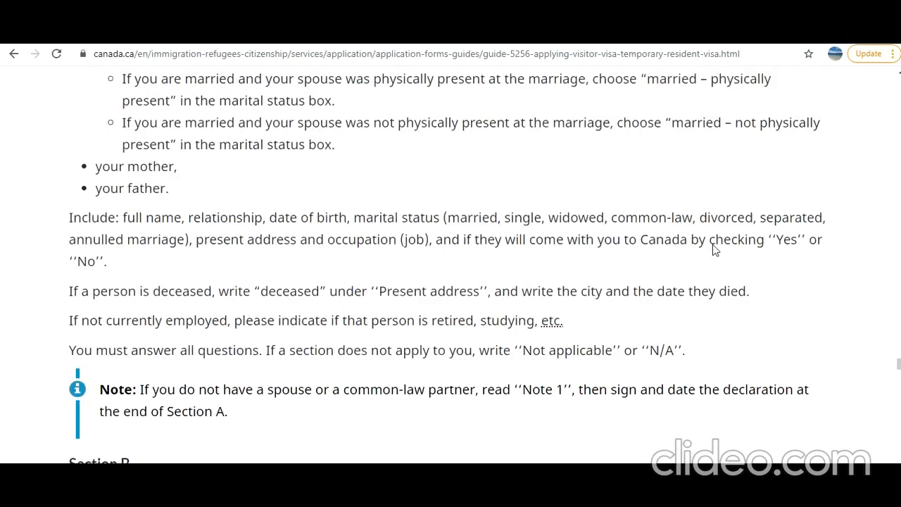
pyautogui.scroll(2, 713, 244)
pyautogui.scroll(-2, 696, 228)
pyautogui.scroll(8, 695, 228)
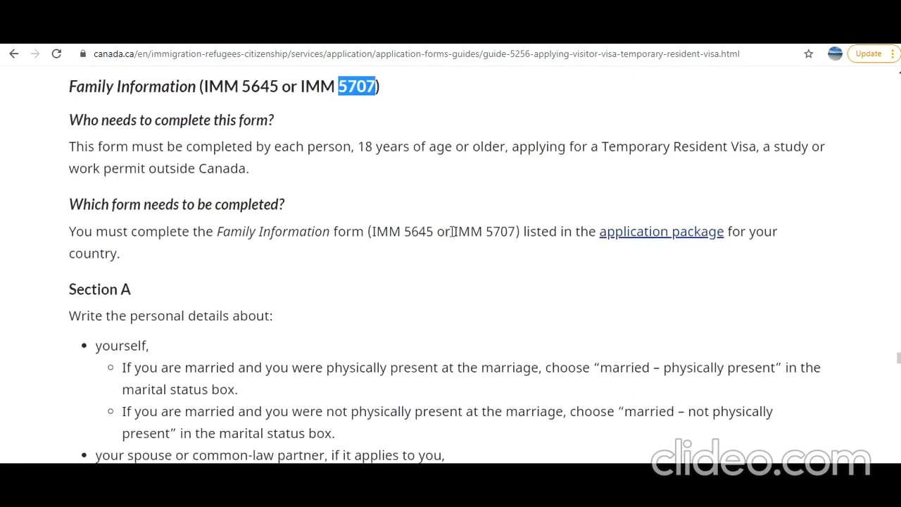
pyautogui.moveTo(447, 232); pyautogui.dragTo(516, 232)
pyautogui.scroll(-10, 551, 391)
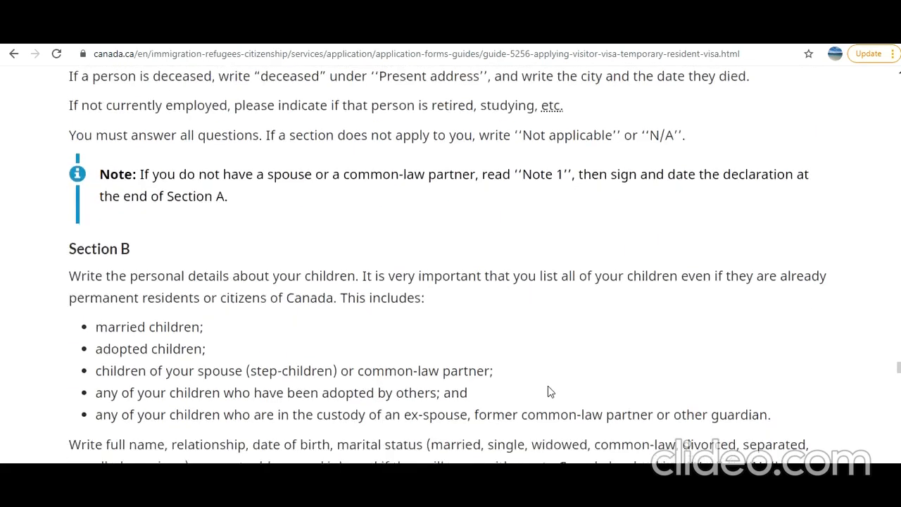
pyautogui.moveTo(253, 371); pyautogui.dragTo(696, 374)
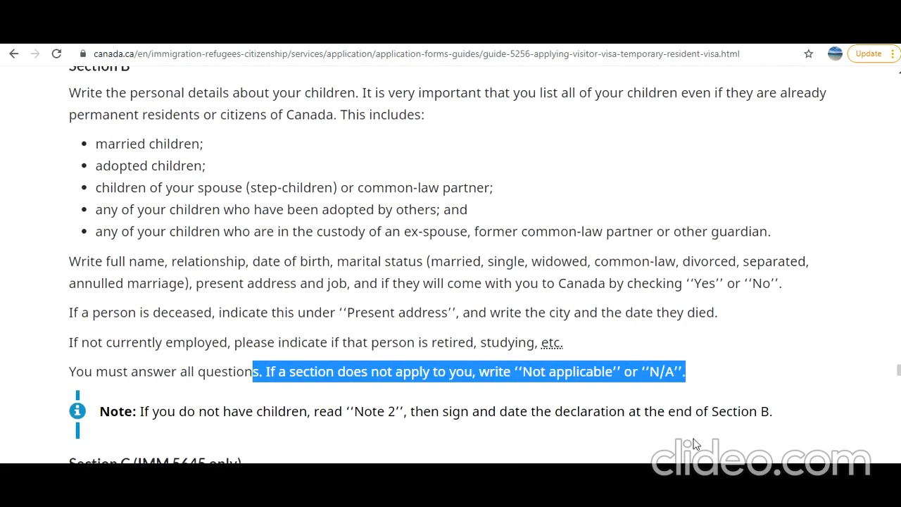
# Return to the IMM 5707 form and set the date of the Note 2 no-children declaration in Section B to 2021-01-31.
pyautogui.hotkey('alt', 'Tab')
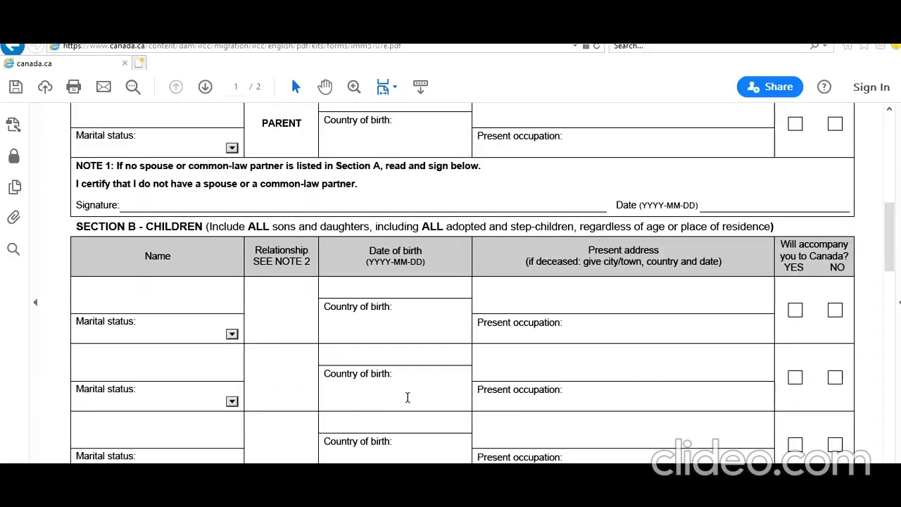
pyautogui.scroll(-3, 407, 398)
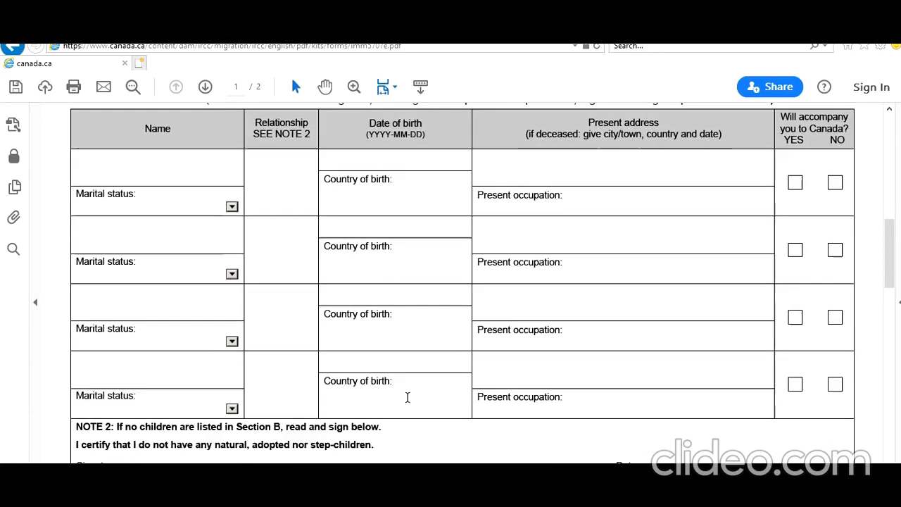
pyautogui.scroll(-1, 288, 453)
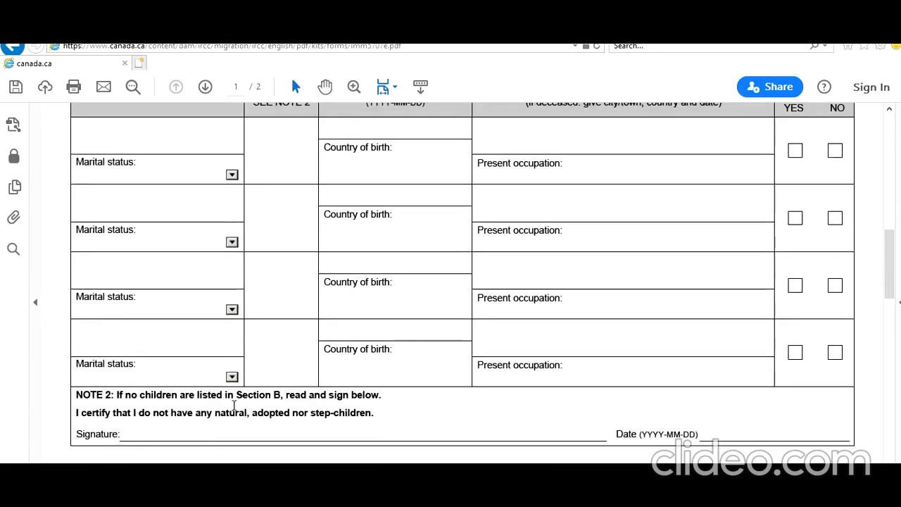
pyautogui.click(836, 431)
pyautogui.click(855, 434)
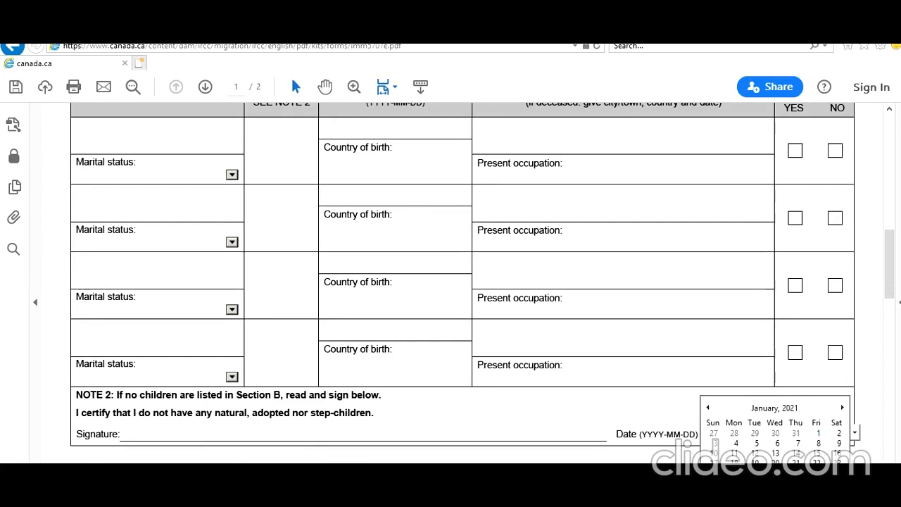
pyautogui.click(714, 488)
# Set the date of the Section C certification on page 2 to 2021-01-31.
pyautogui.scroll(3, 462, 392)
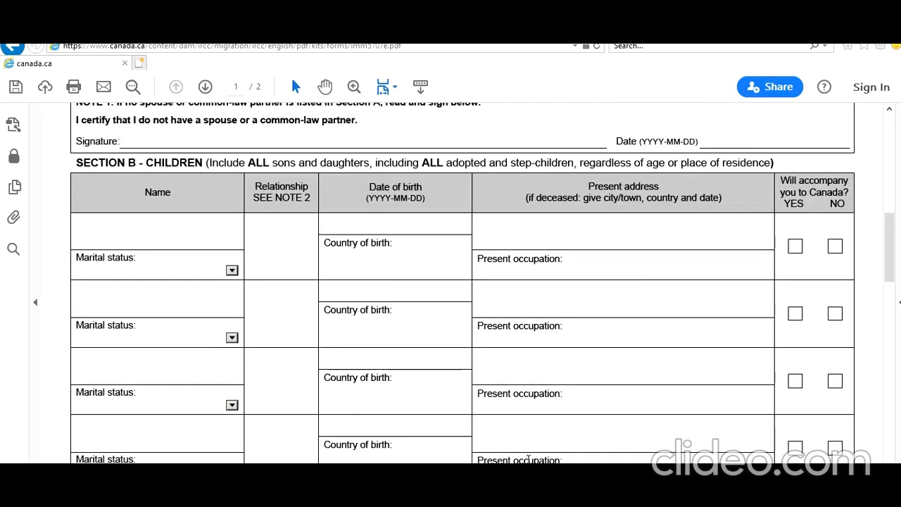
pyautogui.scroll(-8, 346, 398)
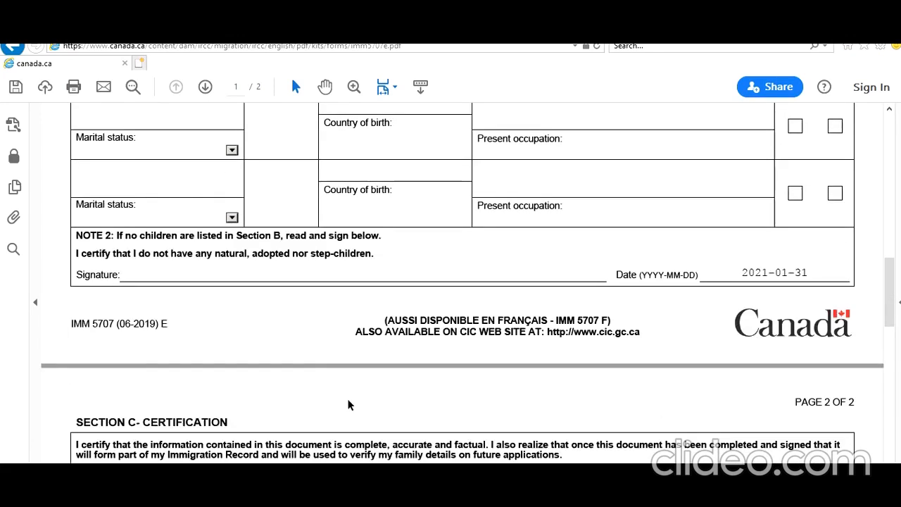
pyautogui.scroll(-4, 348, 402)
pyautogui.click(754, 357)
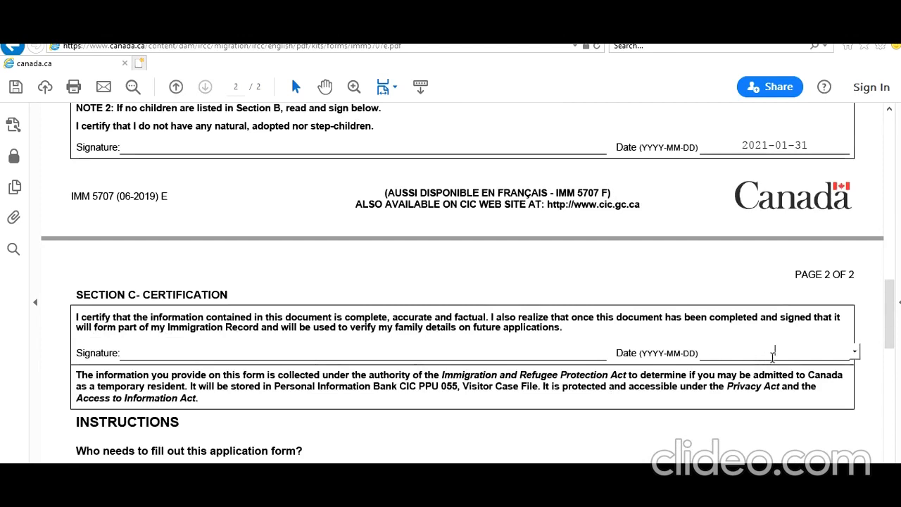
pyautogui.click(855, 352)
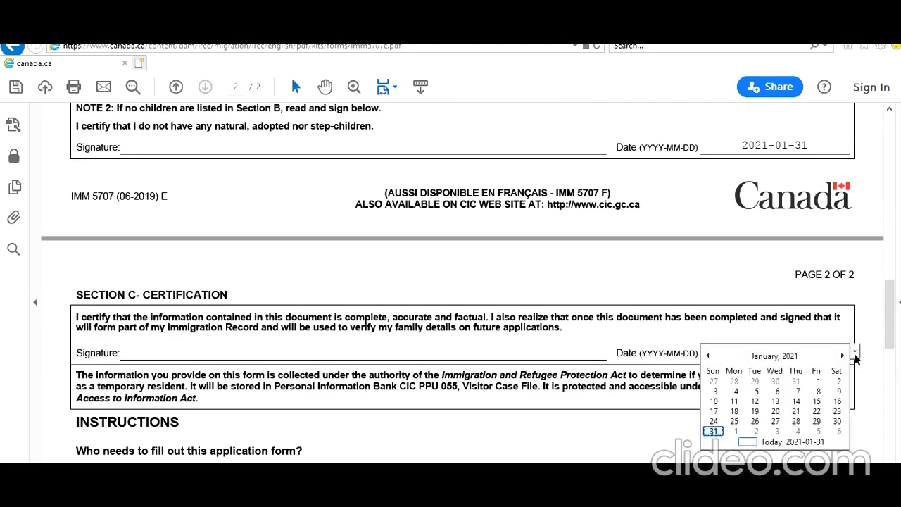
pyautogui.click(713, 431)
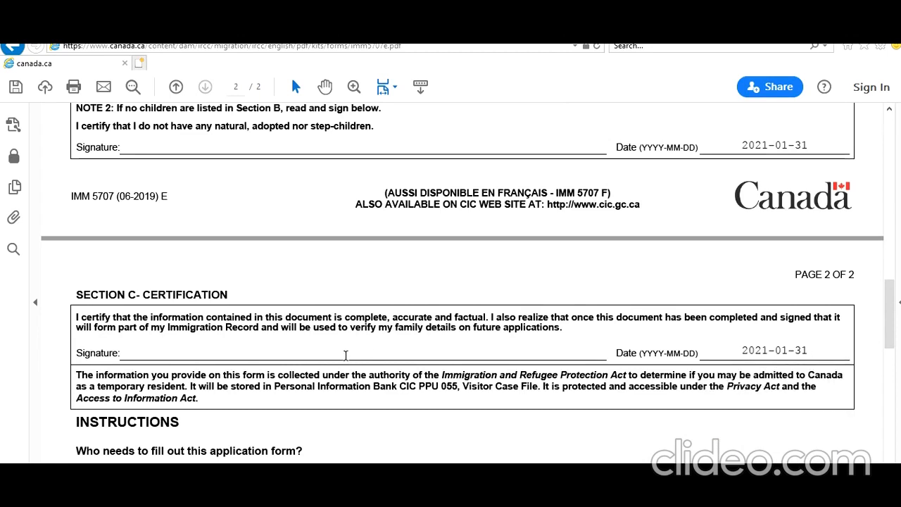
pyautogui.scroll(-10, 346, 355)
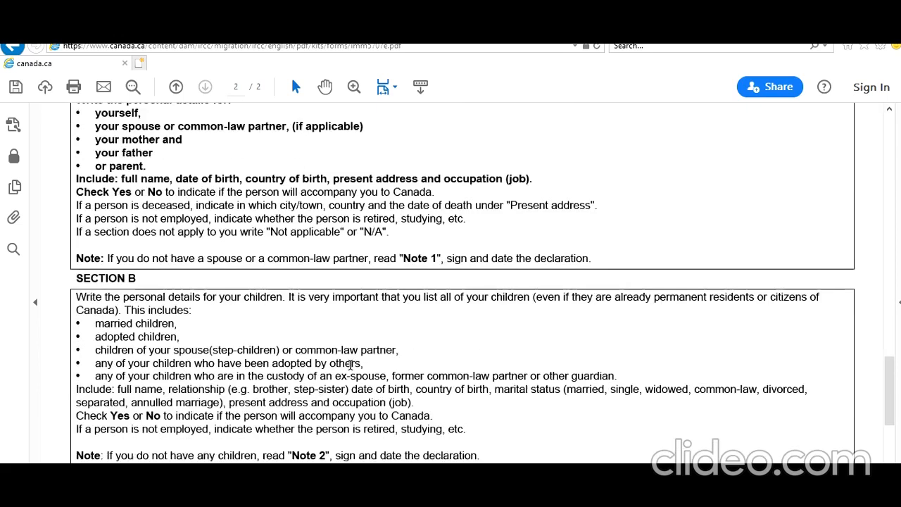
pyautogui.scroll(-4, 350, 364)
pyautogui.scroll(15, 350, 364)
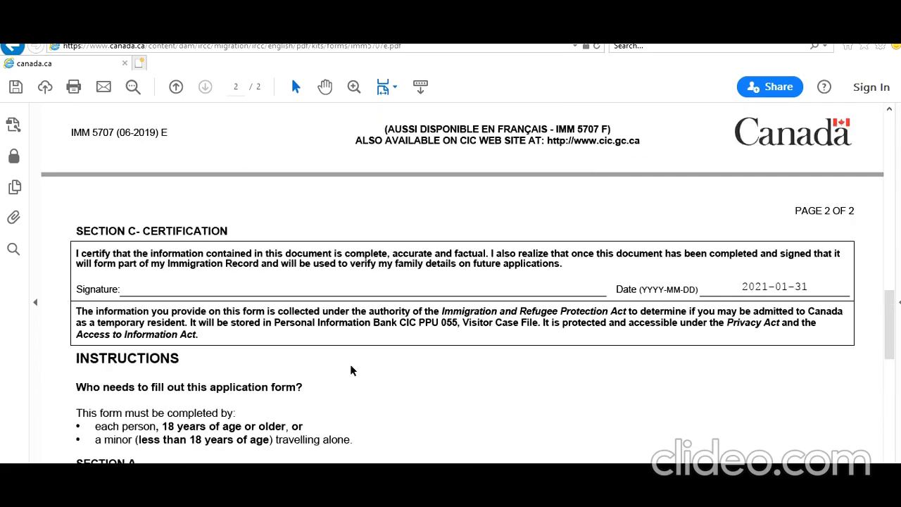
pyautogui.scroll(8, 350, 364)
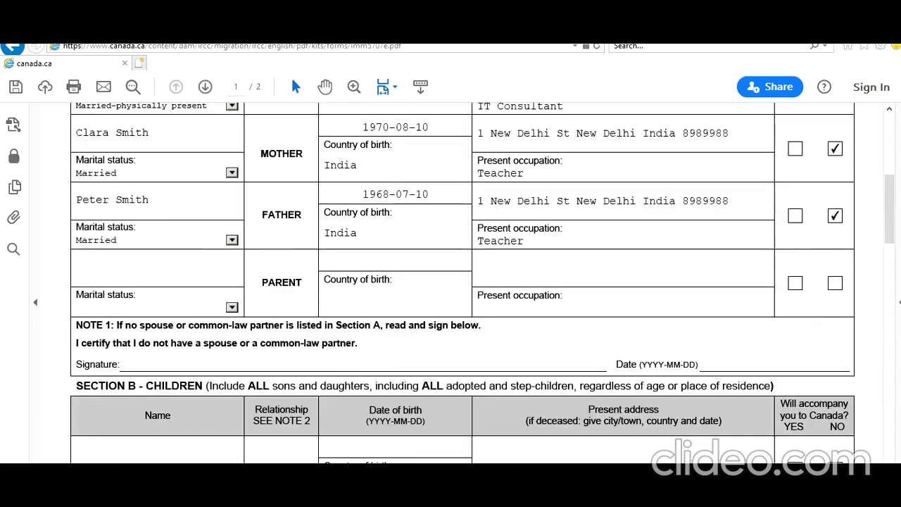